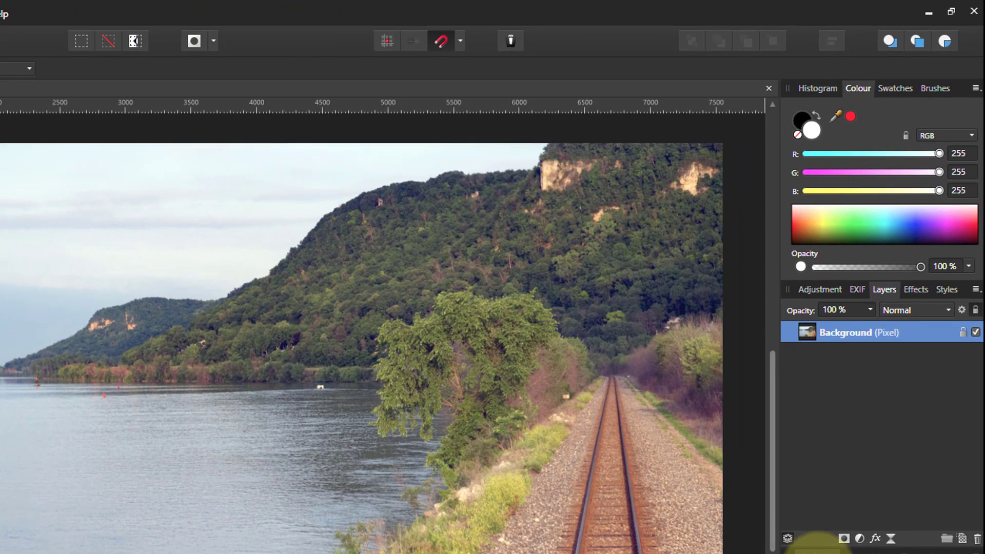
Step: Add a Curves adjustment layer above the Background of the river photo
click(860, 539)
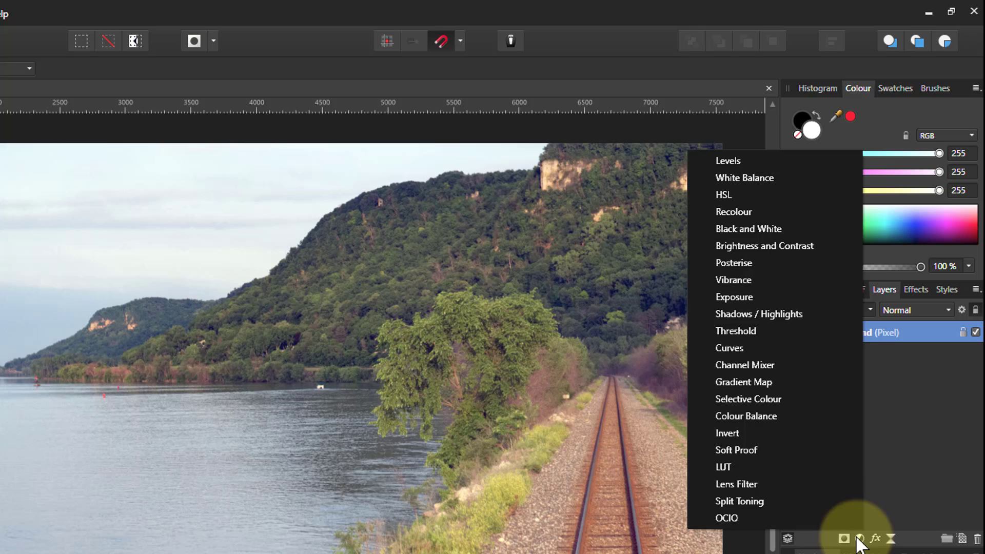
click(728, 346)
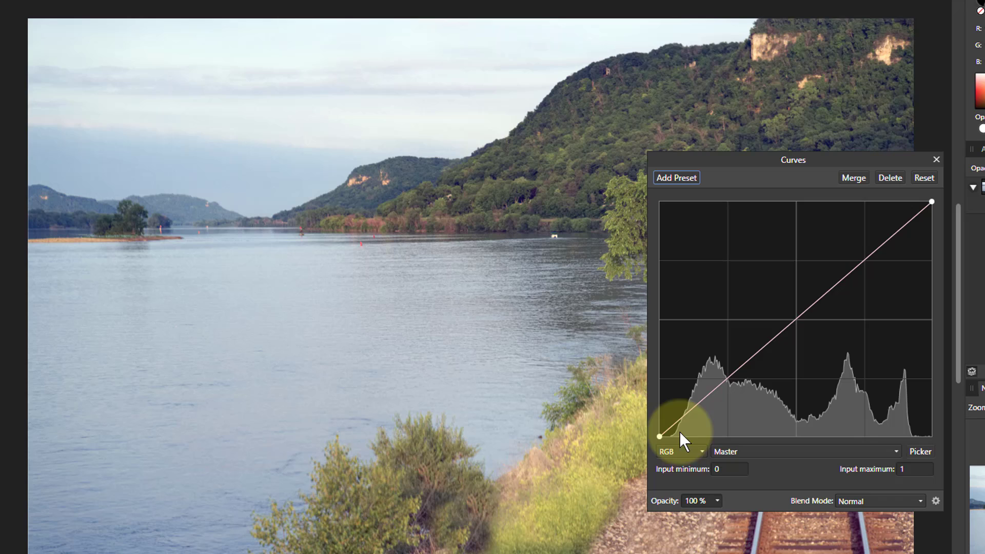
Step: Switch the Curves colour model from RGB to Gray and select the curve's top-right endpoint
click(683, 455)
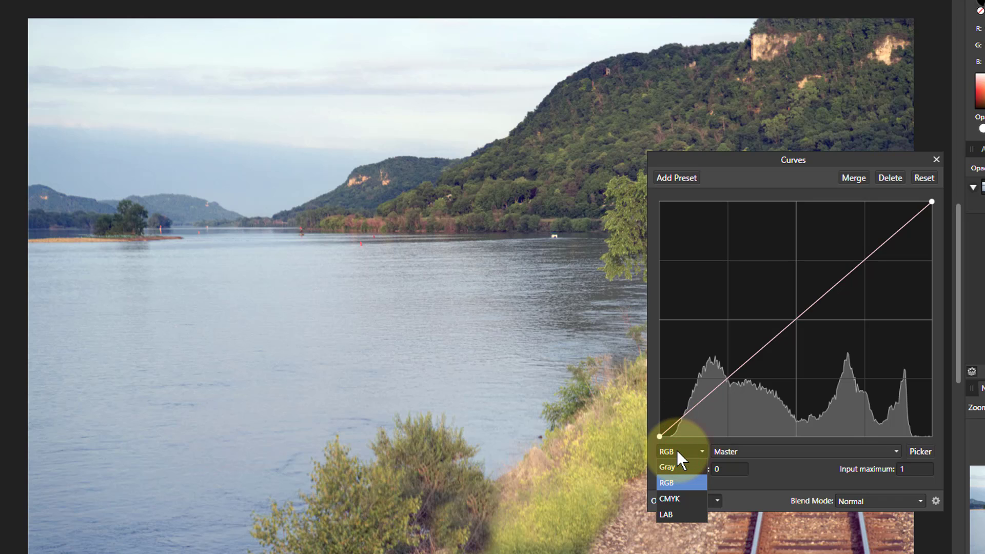
click(676, 468)
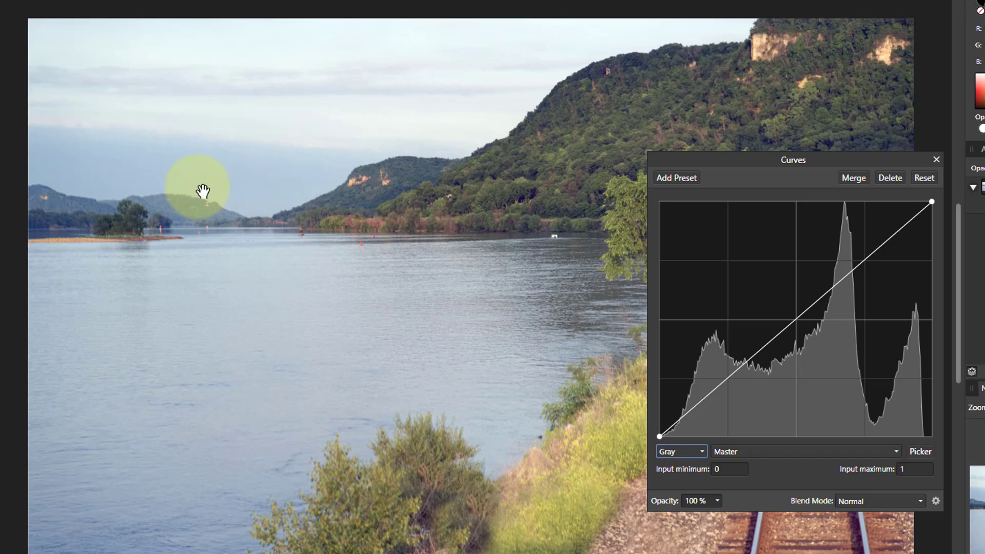
click(932, 201)
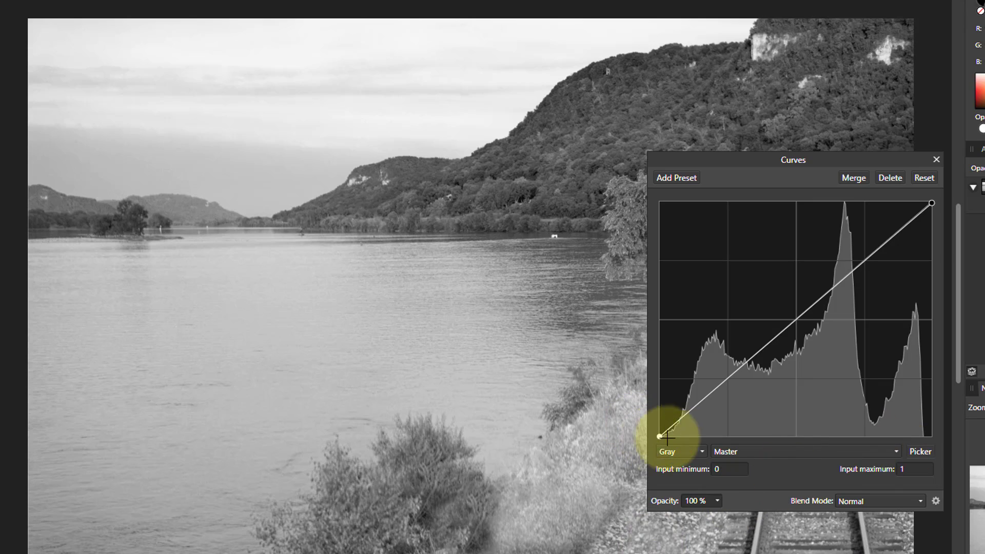
Step: Use Picker to add curve nodes sampled from the horizon and the left-hand hills
click(919, 451)
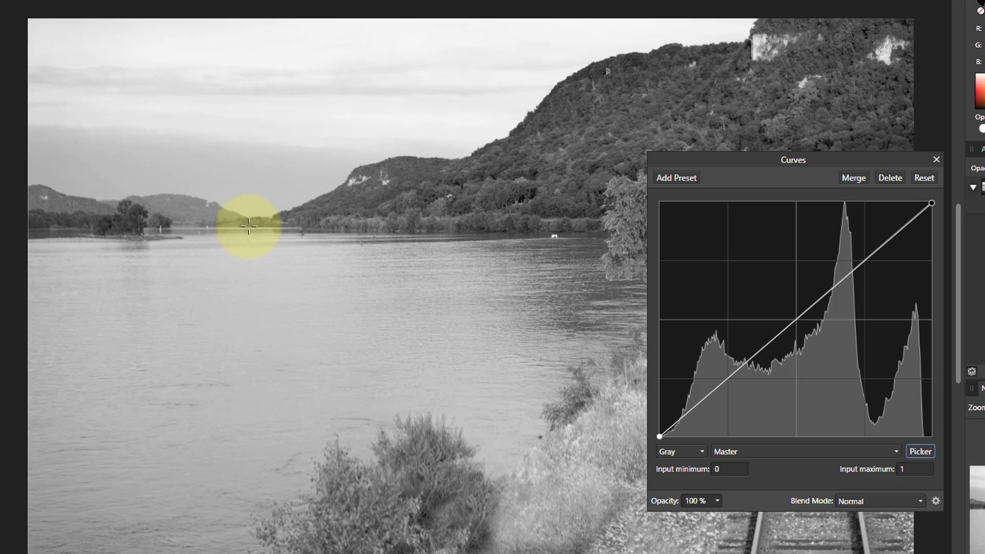
click(252, 183)
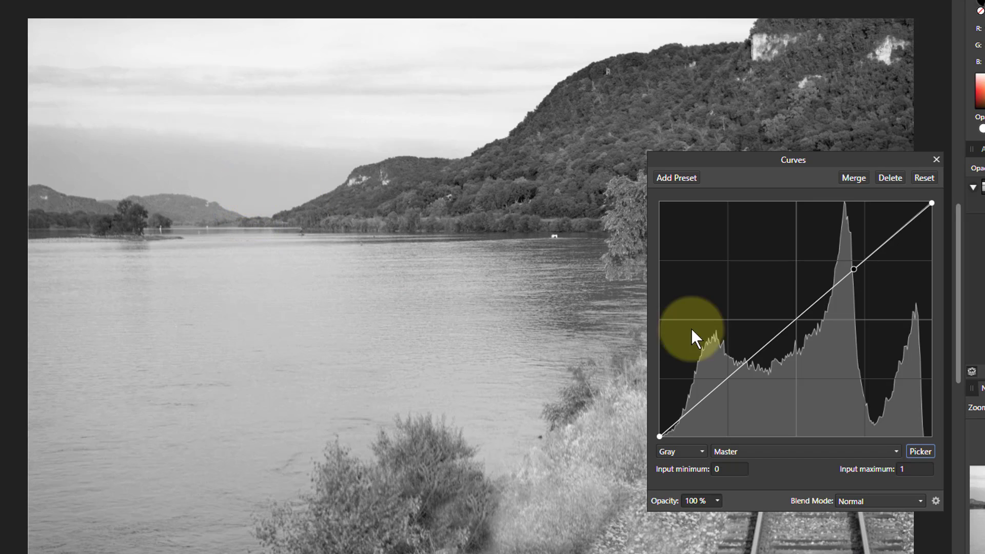
click(853, 268)
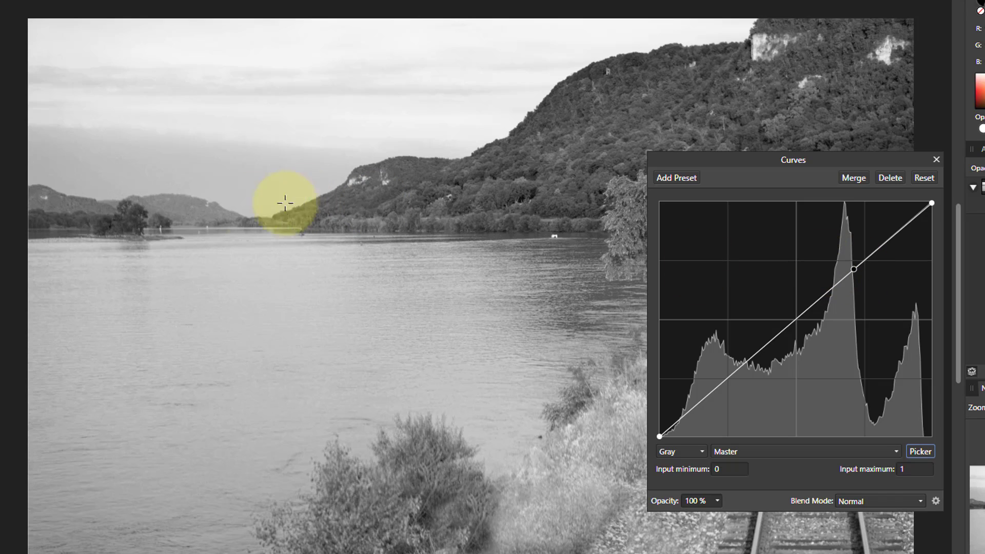
click(97, 190)
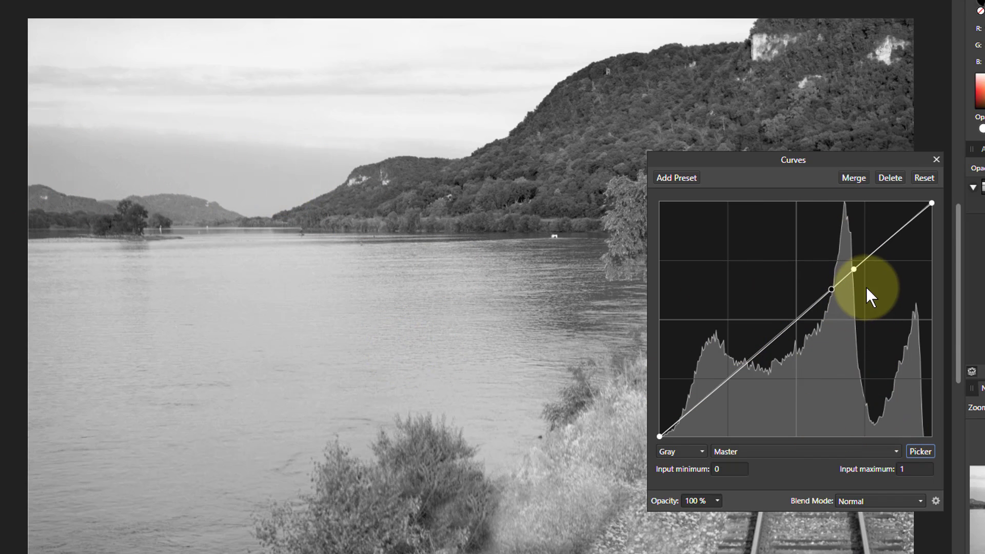
Step: Reset the curve, drag the top endpoint to the bottom, and raise a new node into a peak
click(923, 176)
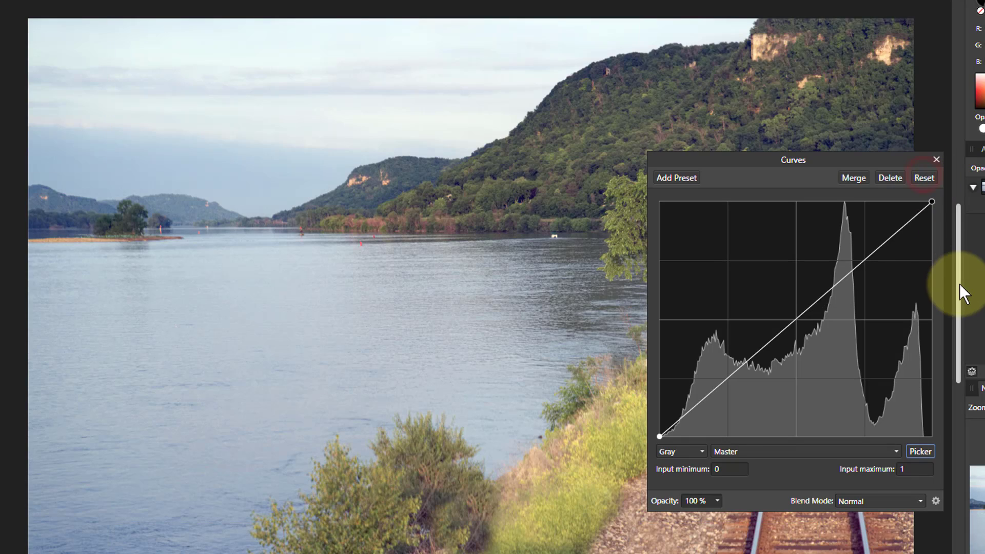
click(932, 202)
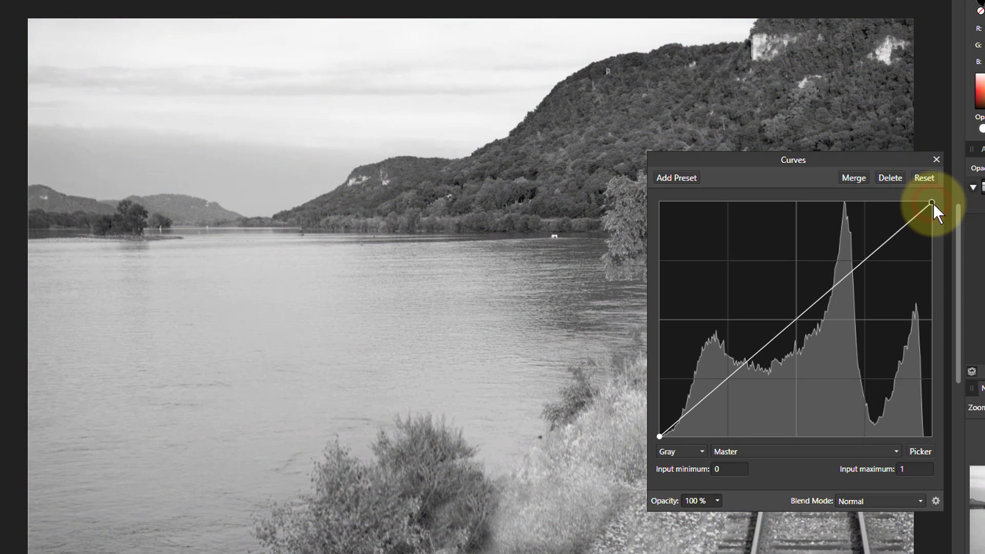
drag(934, 205, 961, 456)
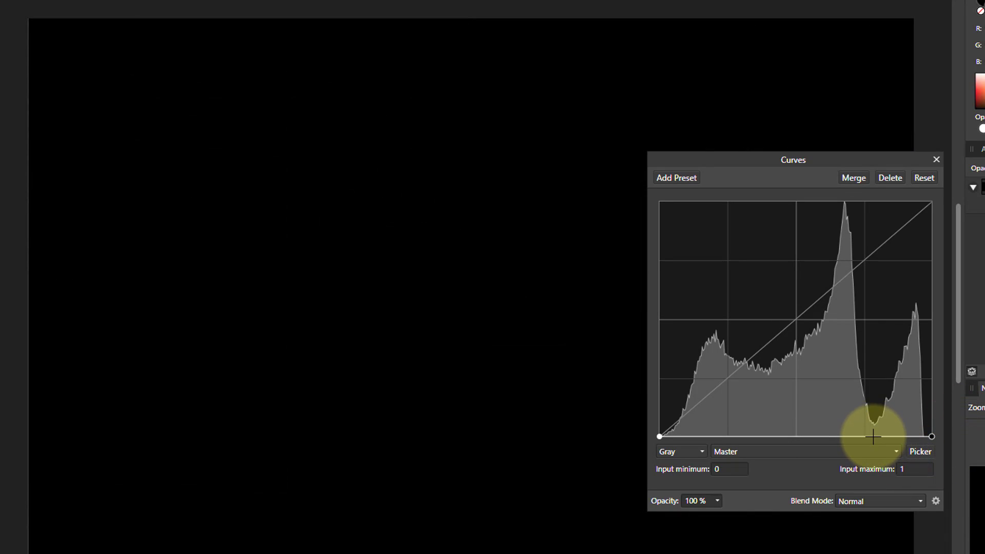
click(816, 437)
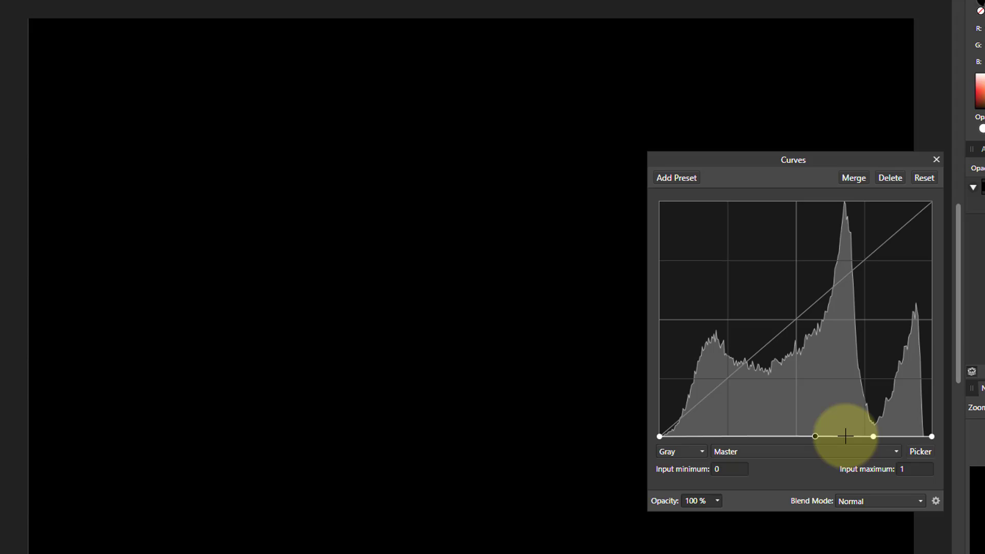
drag(846, 435, 871, 236)
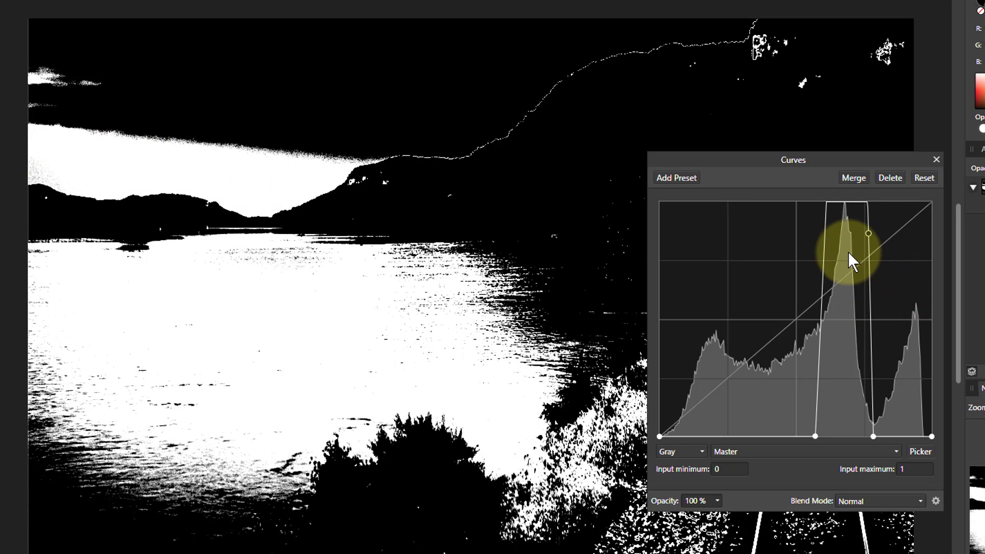
Step: Shift the band's top and bottom nodes sideways into a flat-topped white band for sky and river
drag(872, 233, 910, 189)
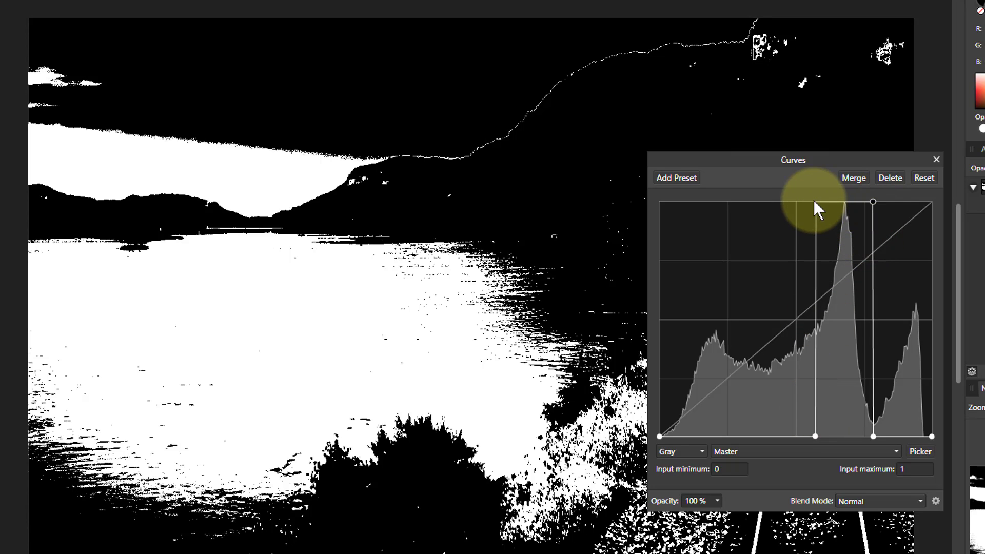
drag(818, 436, 873, 435)
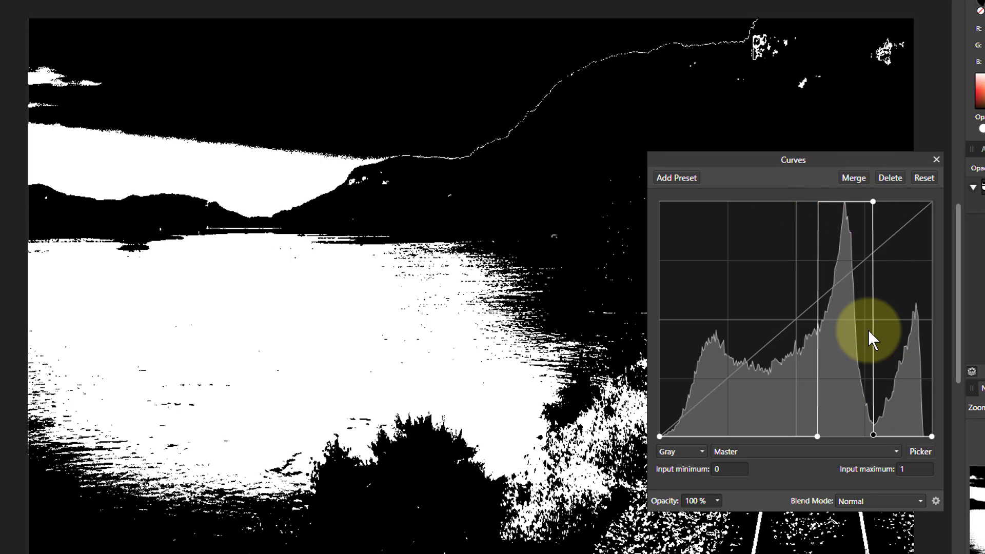
click(872, 201)
drag(872, 202, 772, 200)
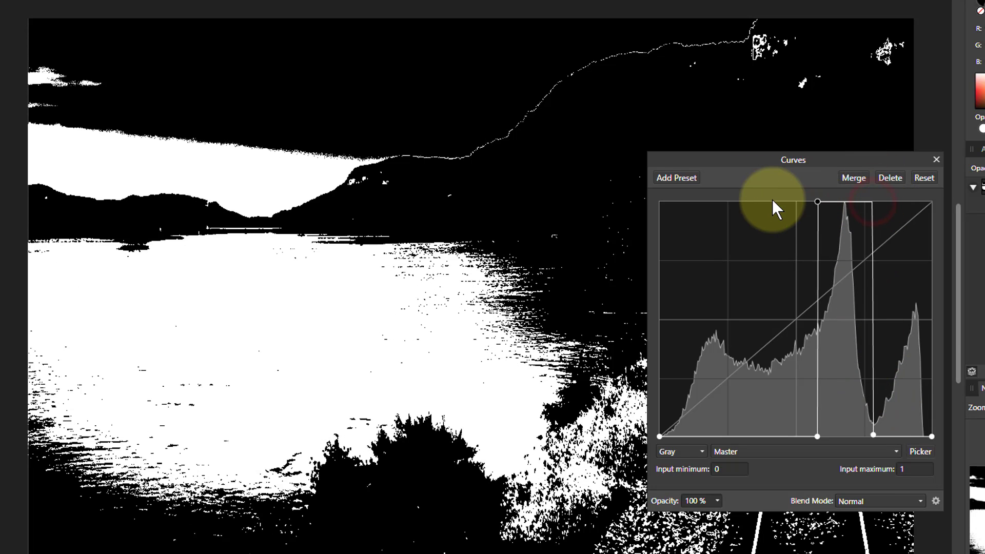
drag(874, 435, 871, 434)
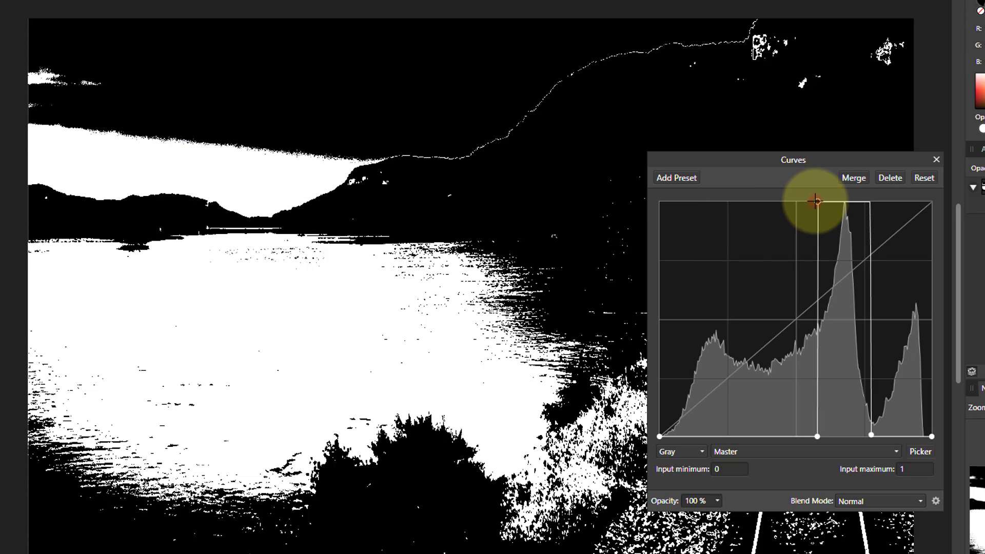
mouse_move(816, 202)
mouse_down()
mouse_move(845, 201)
mouse_move(811, 200)
mouse_up()
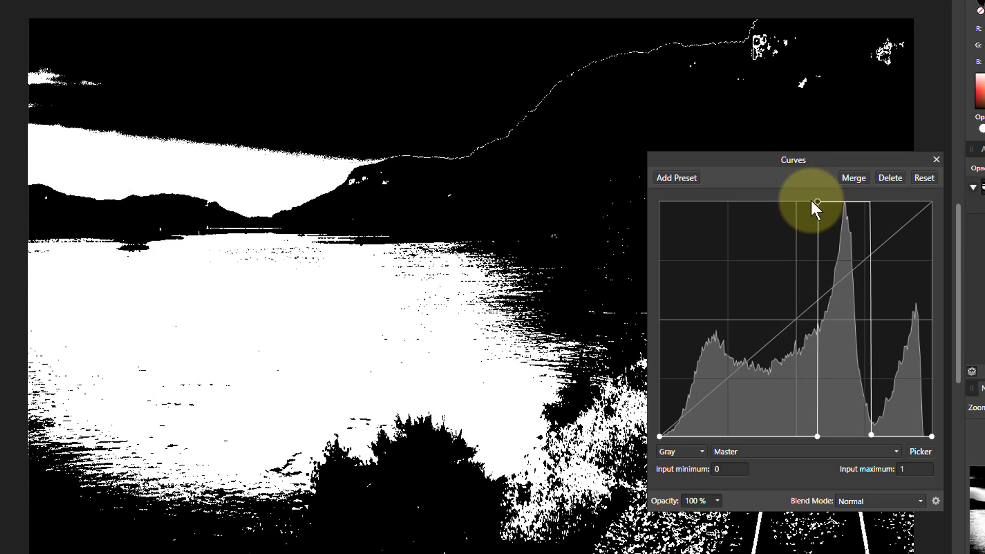
Step: Rework the band's bottom edges and top node, undoing one trial move, to flatten the peak
click(818, 435)
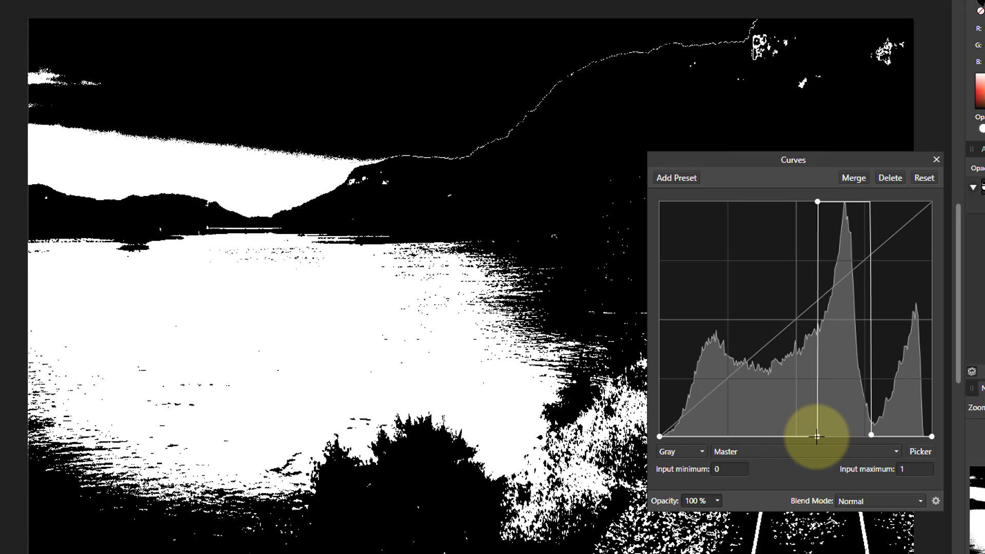
mouse_move(816, 437)
mouse_down()
mouse_move(806, 437)
mouse_move(880, 436)
mouse_move(796, 433)
mouse_move(794, 425)
mouse_move(818, 437)
mouse_move(817, 455)
mouse_move(803, 448)
mouse_up()
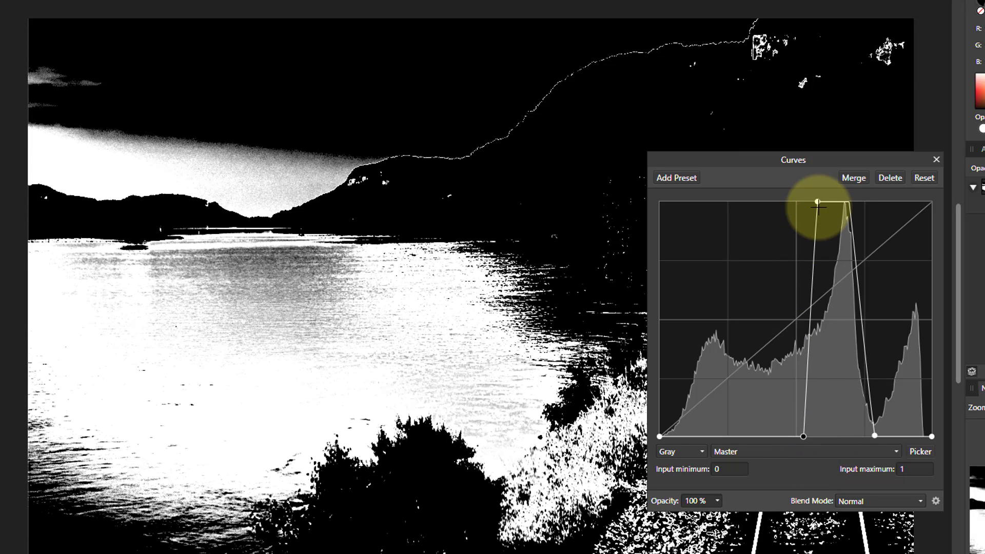
drag(847, 203, 805, 203)
key(ctrl+z)
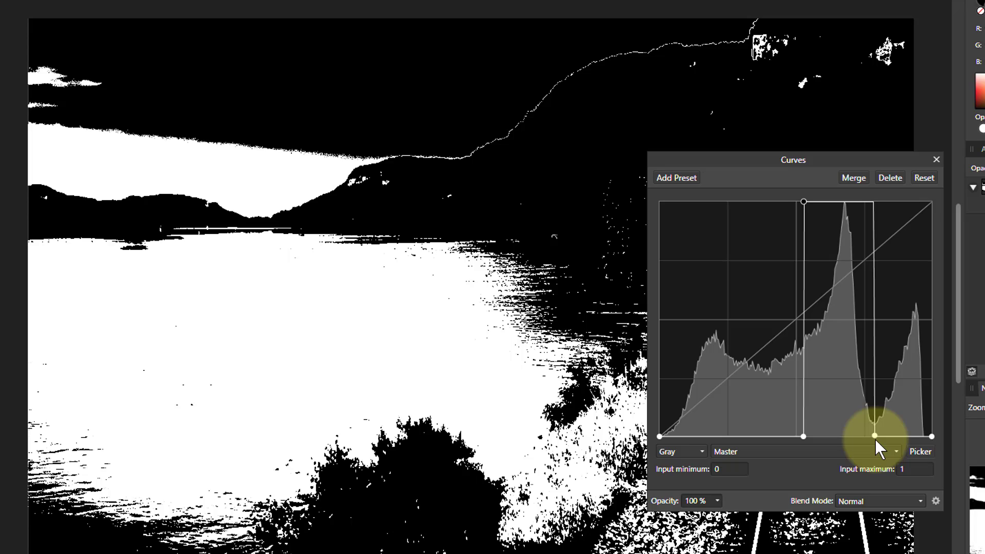
drag(875, 438, 869, 437)
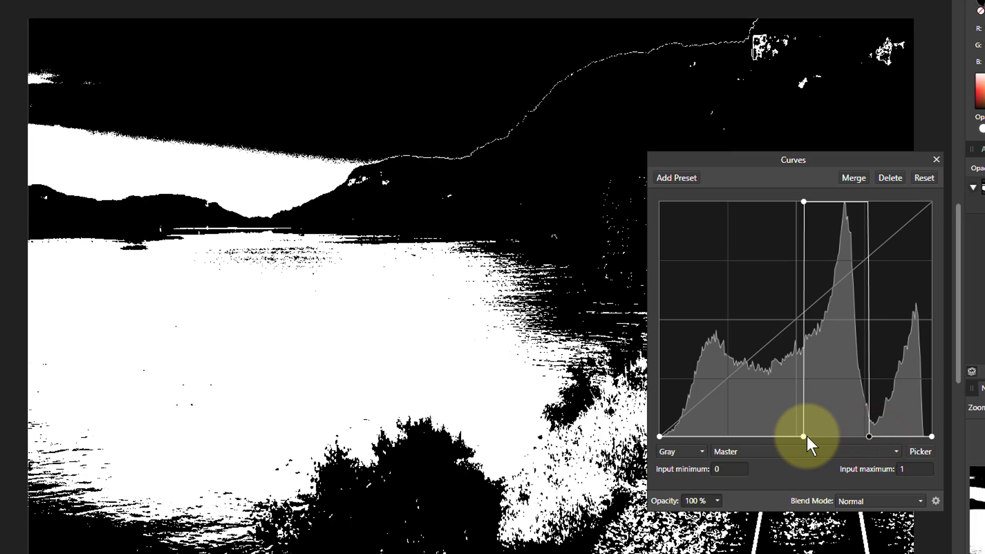
click(804, 437)
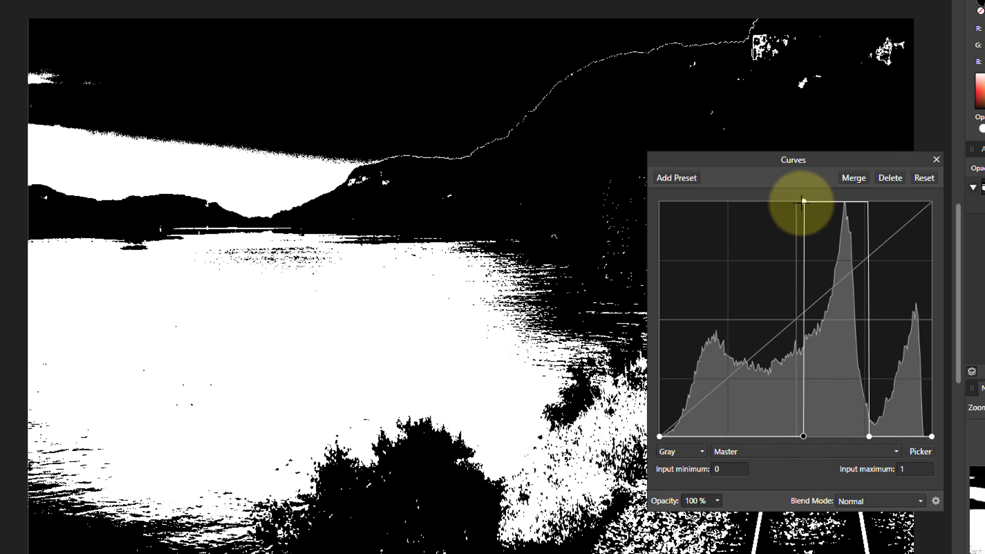
drag(805, 201, 869, 201)
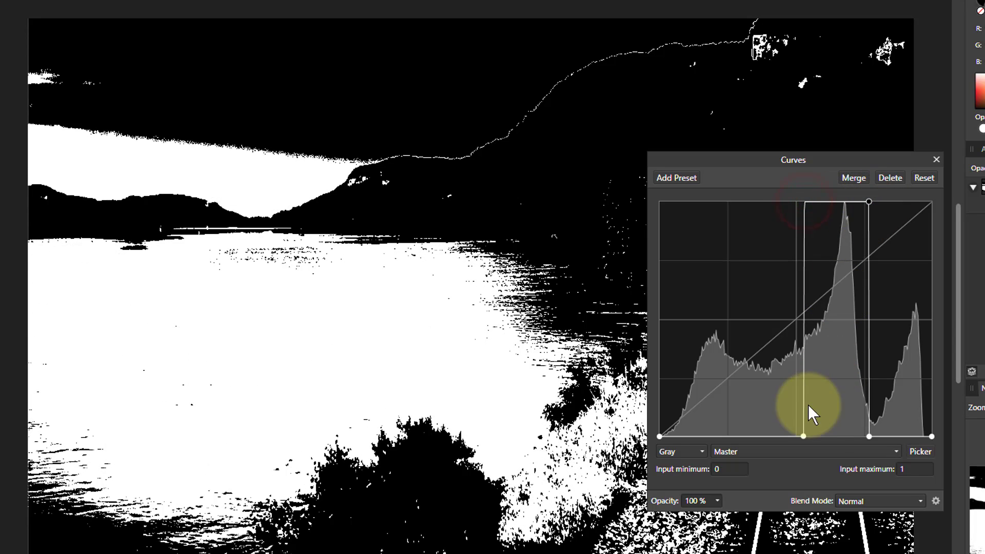
drag(805, 436, 820, 435)
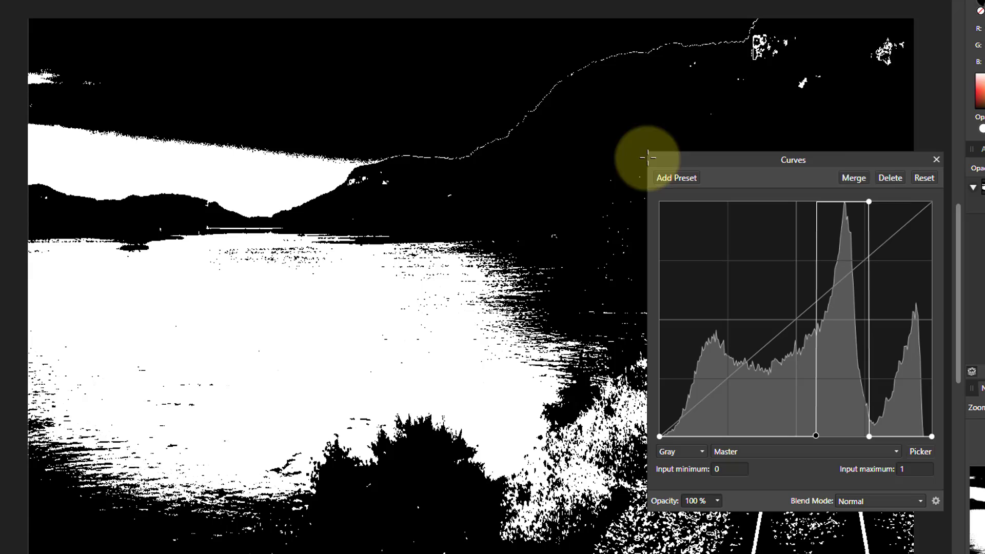
Step: Fine-tune the peak's top and bottom nodes so sky and water stay white, then move the Curves dialog aside
mouse_move(869, 202)
mouse_down()
mouse_move(851, 201)
mouse_move(860, 200)
mouse_up()
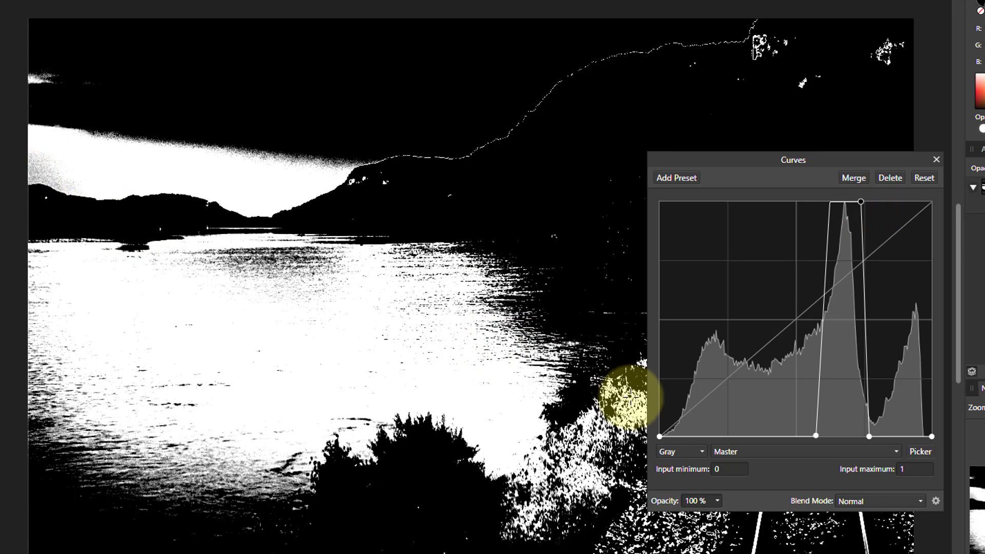
drag(815, 437, 809, 439)
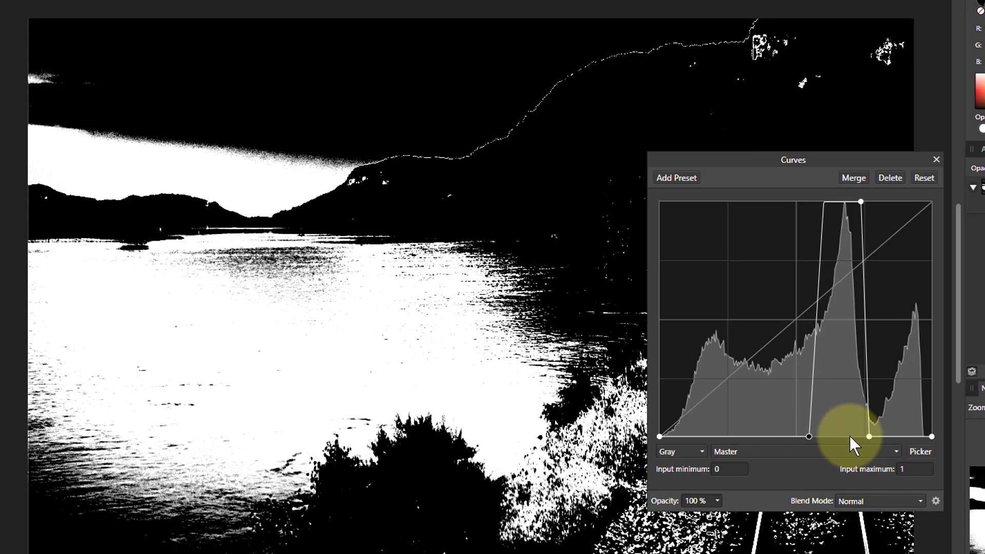
drag(870, 437, 873, 435)
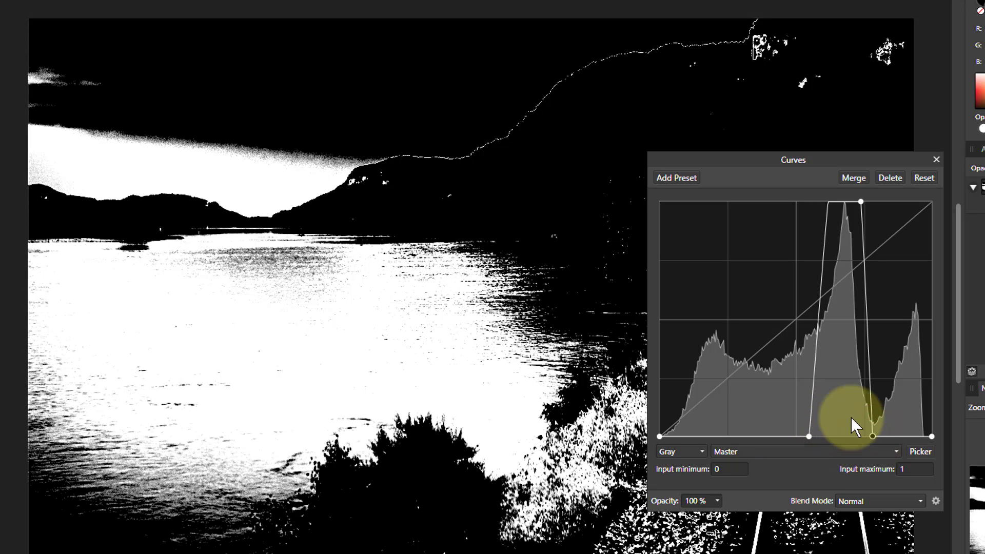
click(861, 202)
drag(860, 200, 857, 197)
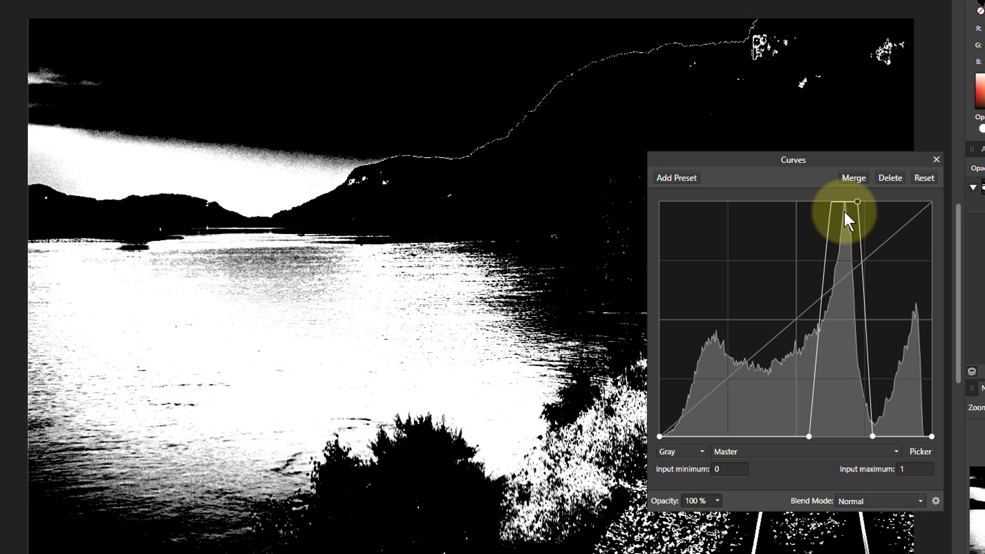
drag(858, 201, 864, 201)
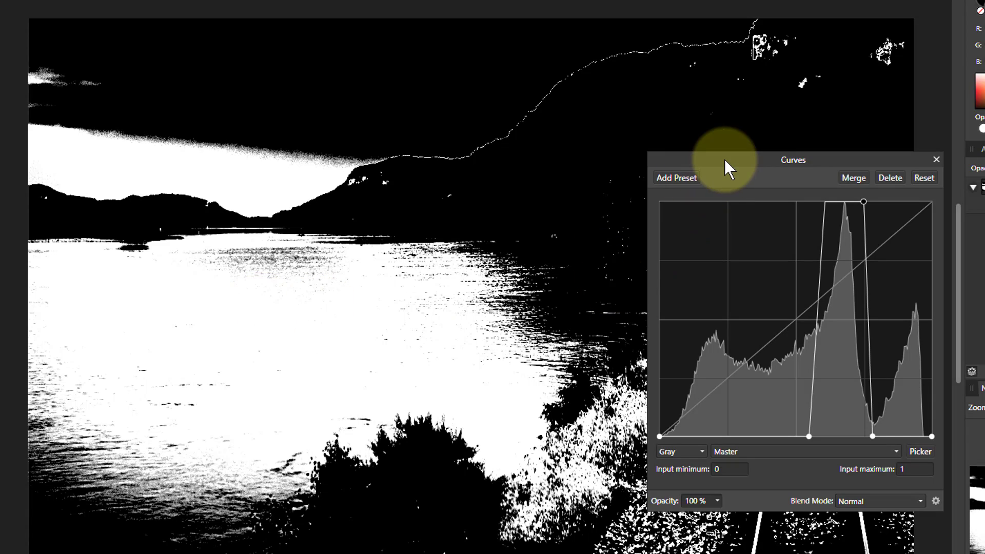
drag(724, 156, 747, 88)
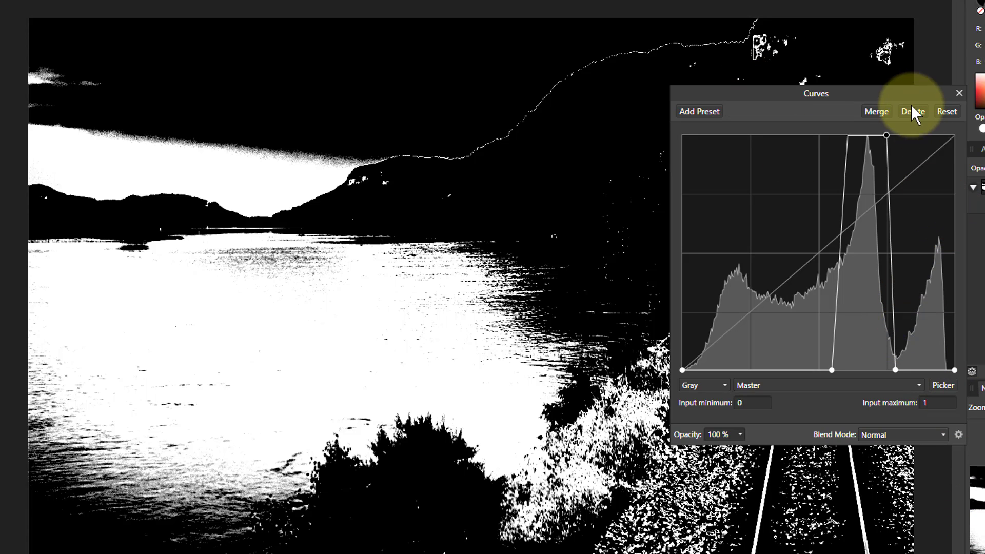
Step: Close Curves and load the Composite Red channel as a pixel selection from Channels
click(960, 92)
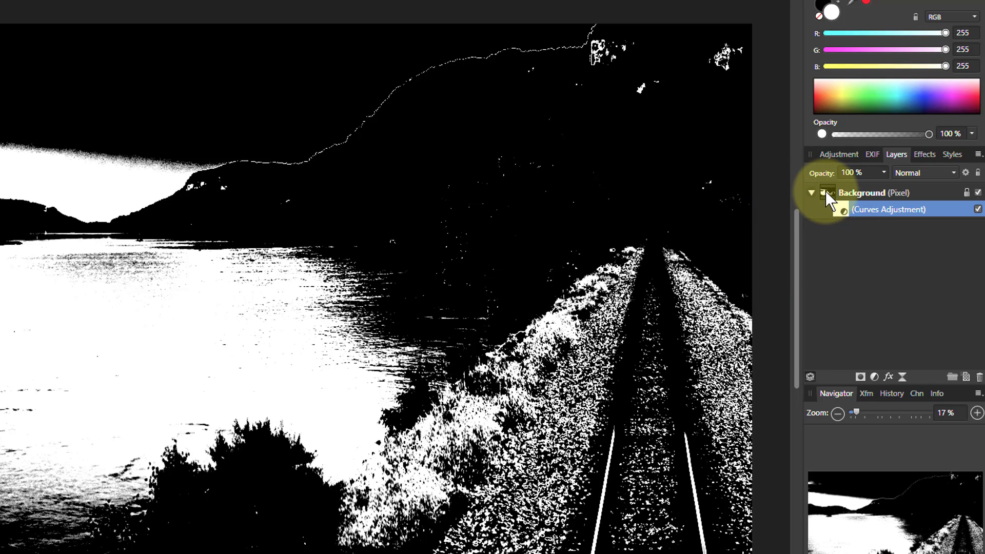
click(916, 393)
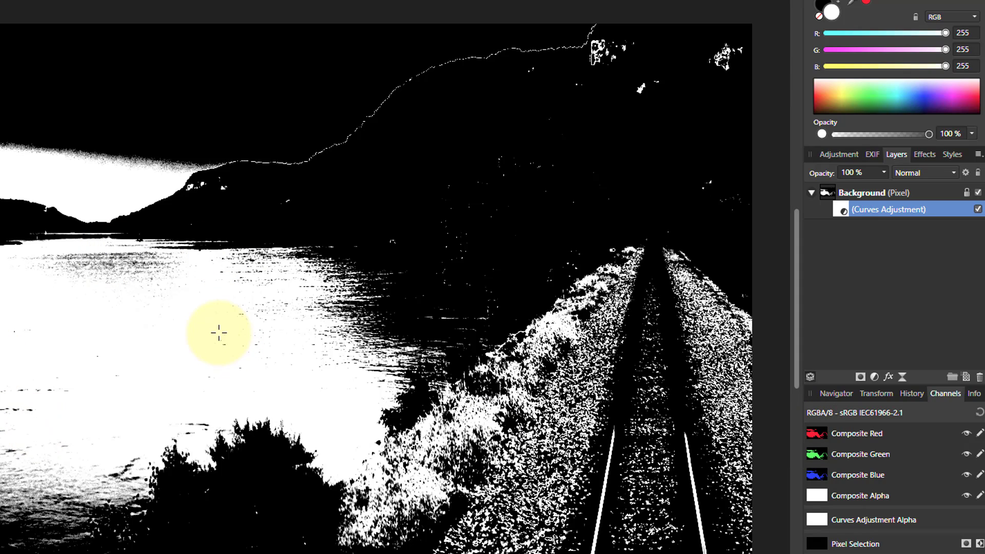
right_click(816, 441)
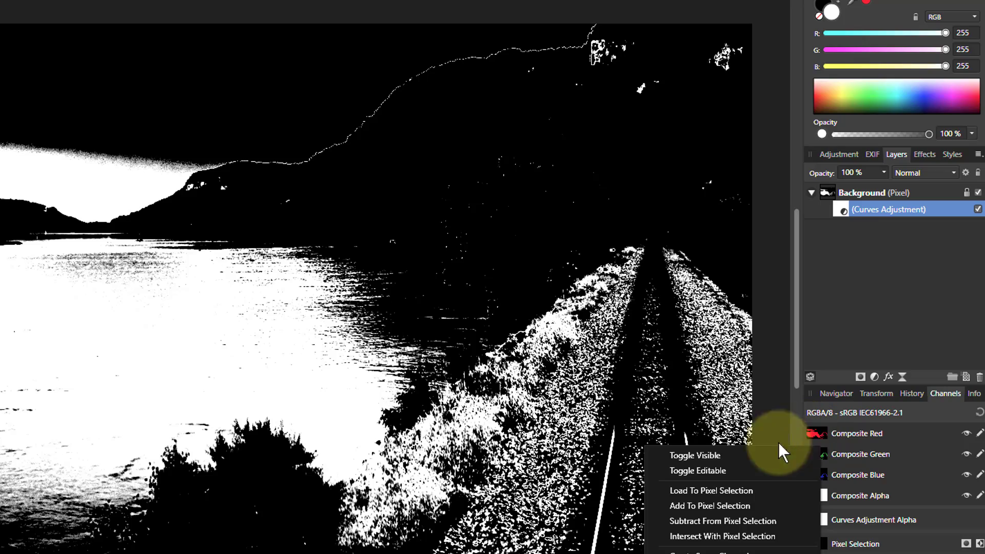
click(728, 491)
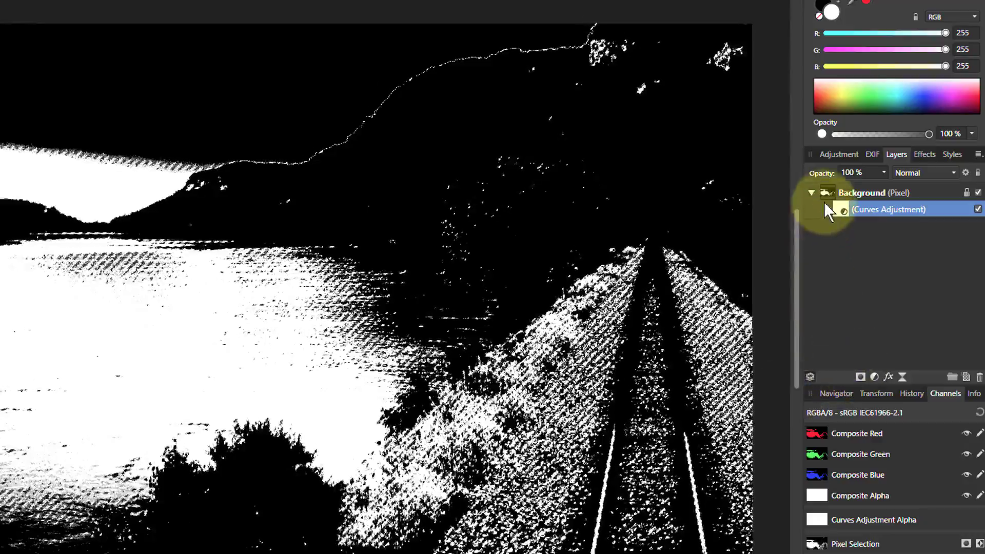
Step: Hide the Curves layer, select Background, and brush the railway bank out of the selection
click(978, 209)
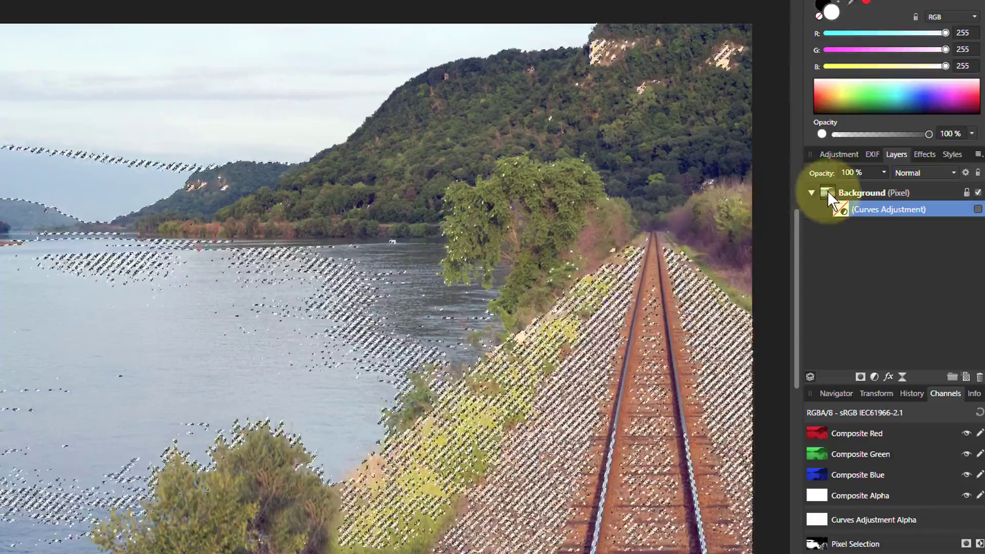
click(826, 188)
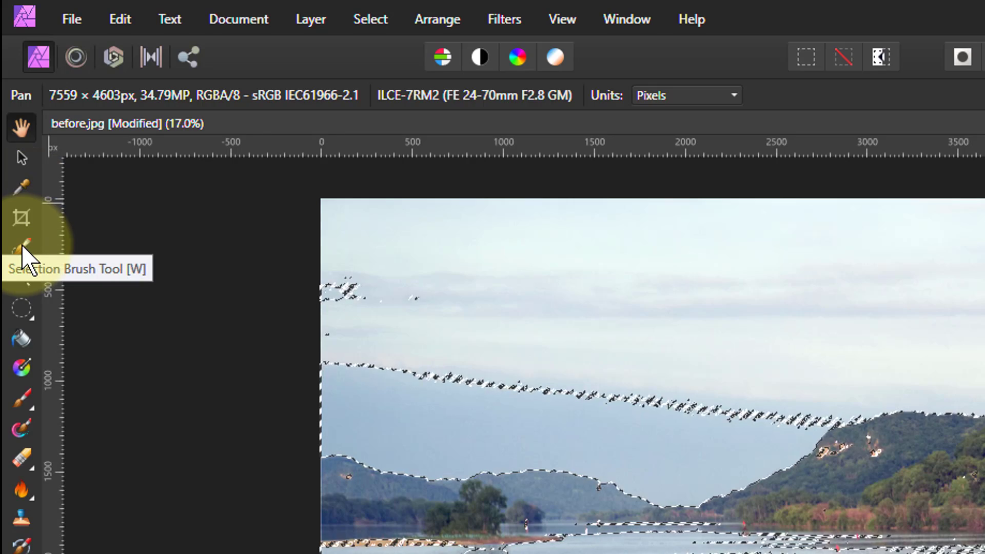
click(21, 248)
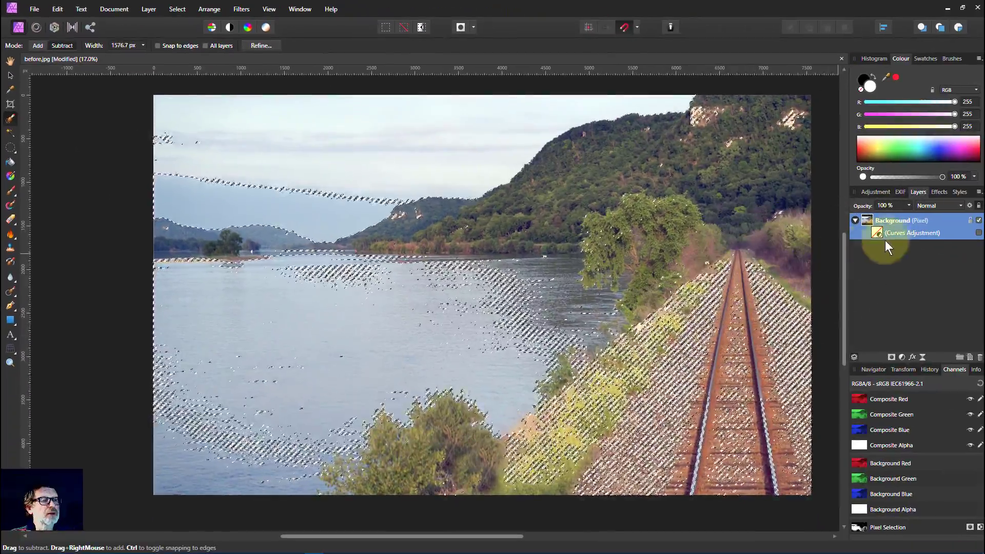
mouse_move(719, 287)
mouse_down()
mouse_move(729, 318)
mouse_move(744, 287)
mouse_move(681, 495)
mouse_move(605, 517)
mouse_move(610, 444)
mouse_move(791, 352)
mouse_move(814, 452)
mouse_move(737, 429)
mouse_move(670, 379)
mouse_move(522, 510)
mouse_move(482, 518)
mouse_move(99, 84)
mouse_move(185, 83)
mouse_move(126, 93)
mouse_move(814, 325)
mouse_up()
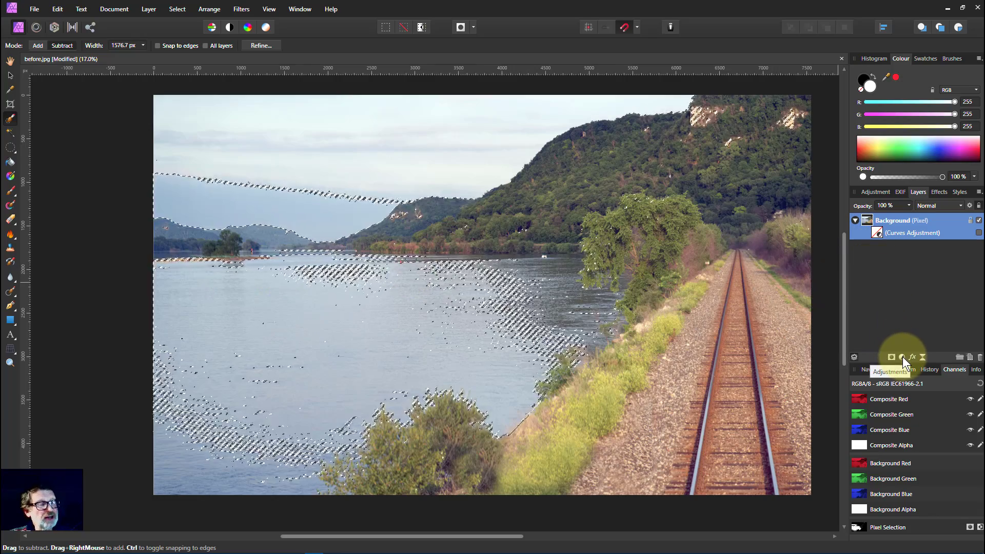
Step: Add a second Curves adjustment masked to the selection, deselect, and bow the curve upward
click(903, 357)
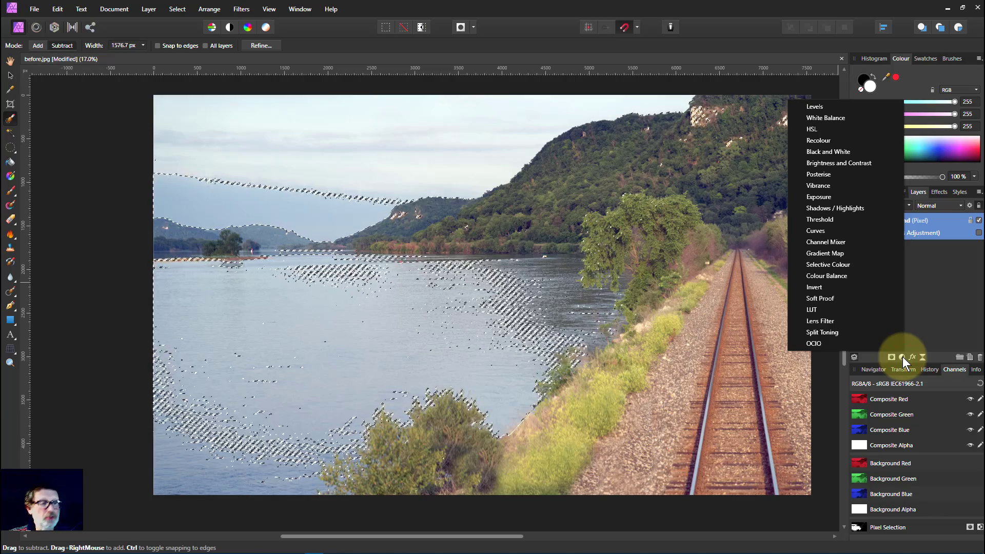
click(821, 232)
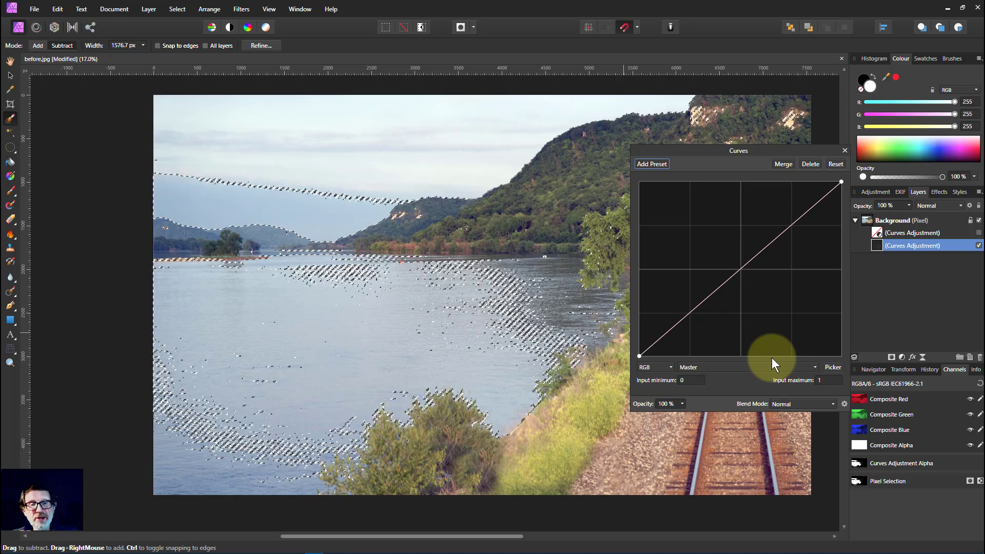
key(ctrl+d)
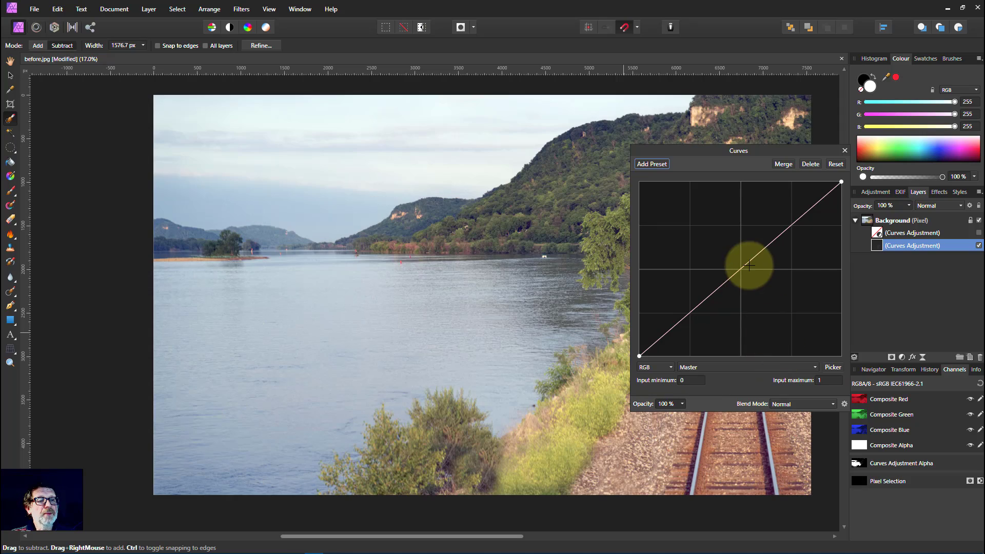
mouse_move(743, 263)
mouse_down()
mouse_move(722, 251)
mouse_move(756, 291)
mouse_move(735, 275)
mouse_up()
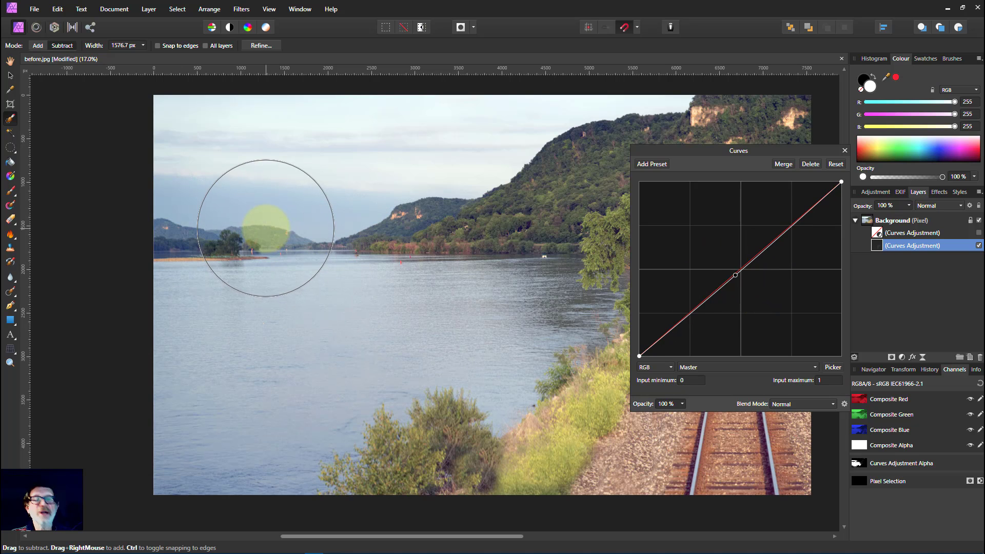
drag(733, 275, 720, 260)
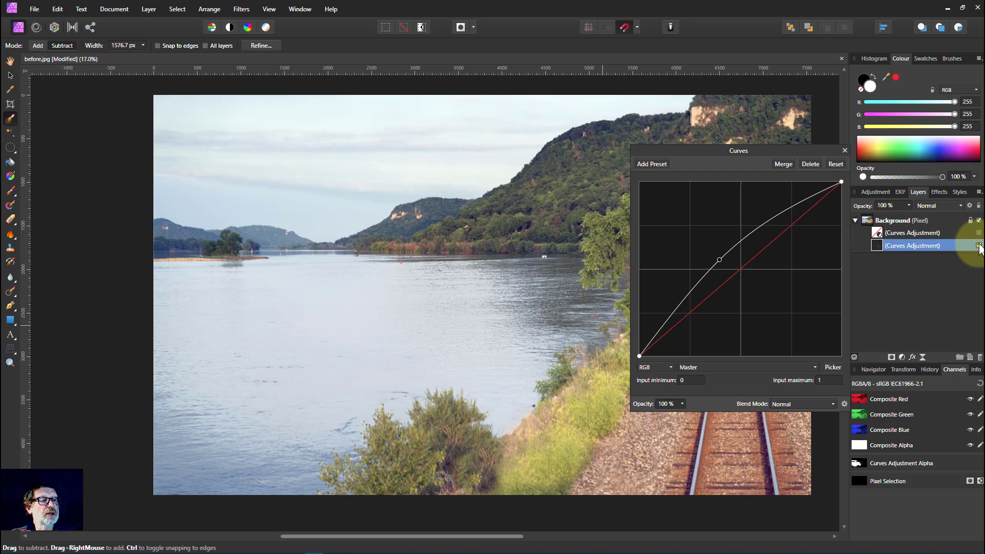
Step: Paint black into the Curves mask at about 32% opacity with an enlarged brush over water and bushes
click(13, 193)
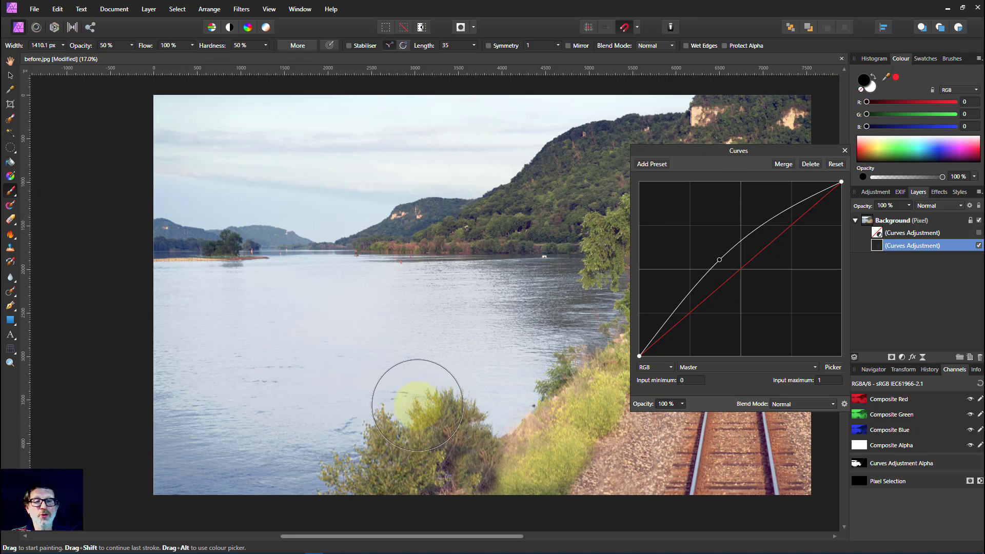
mouse_move(407, 407)
mouse_down()
mouse_move(417, 314)
mouse_move(393, 292)
mouse_move(189, 295)
mouse_up()
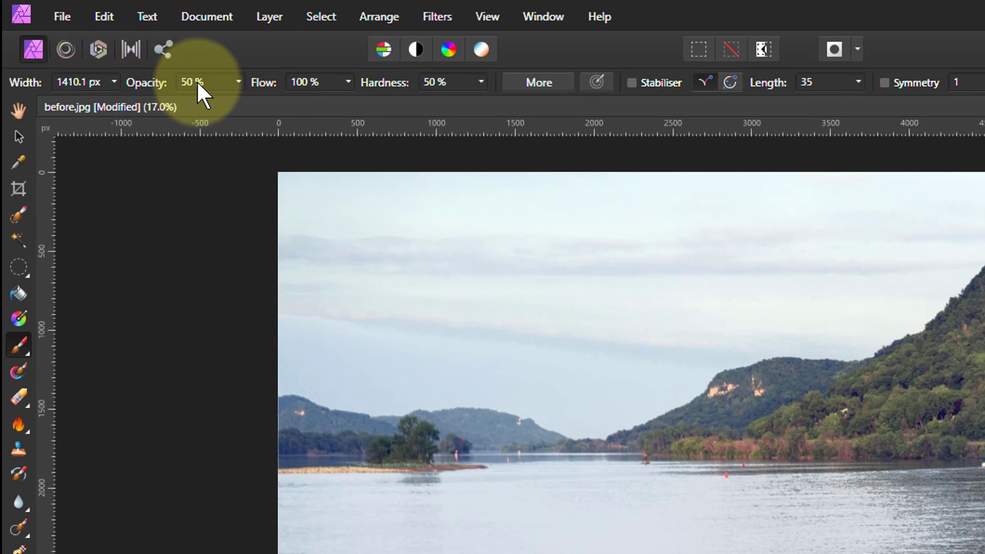
click(239, 83)
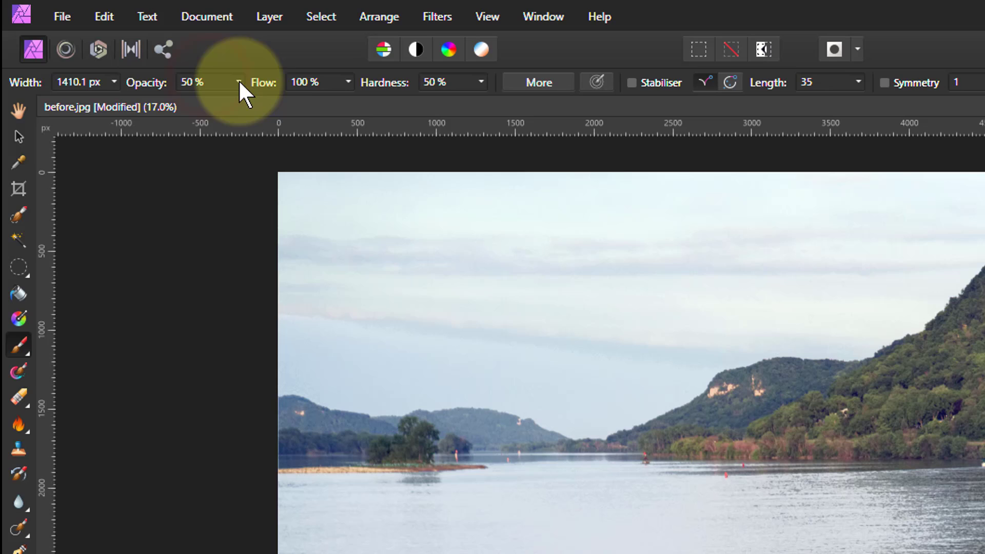
drag(239, 83, 219, 102)
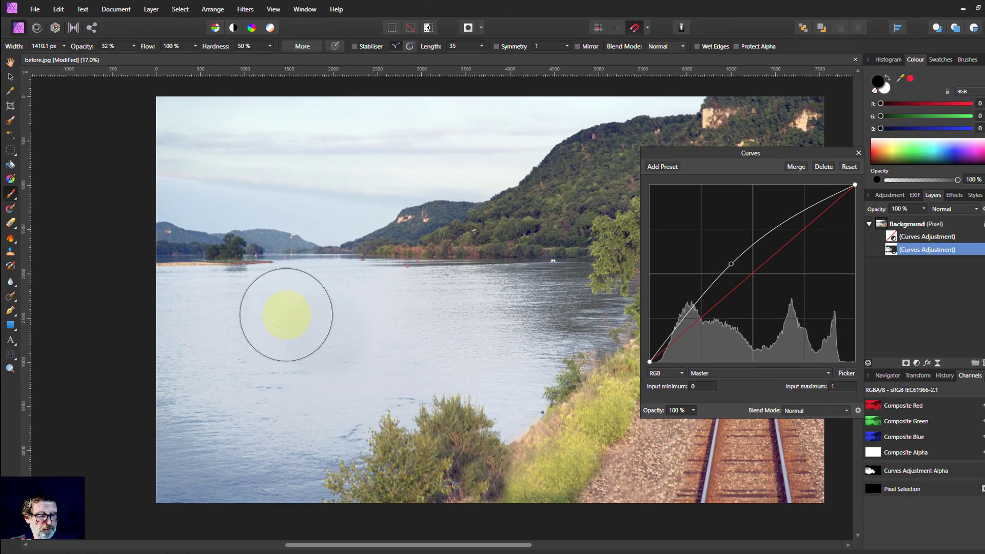
key(bracketright)
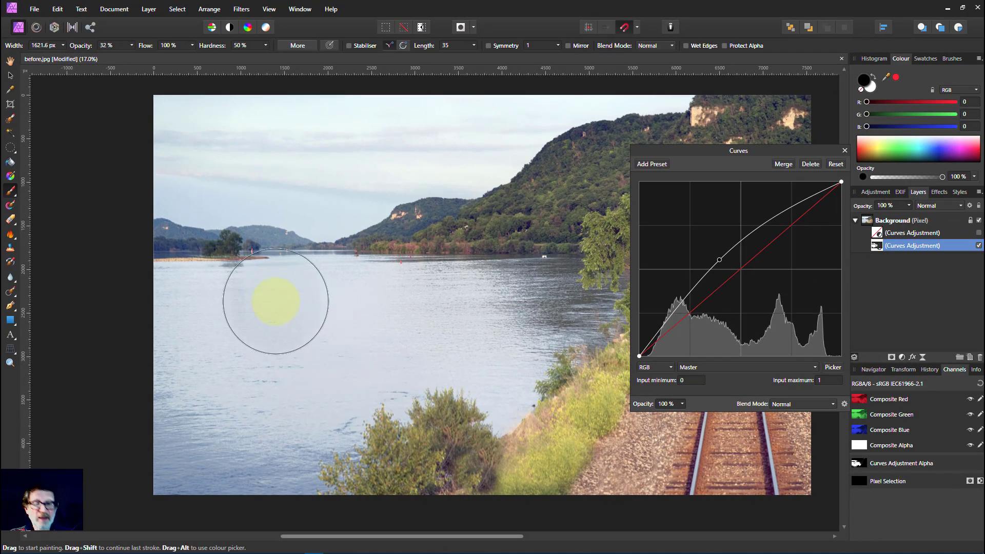
key(bracketright)
key(bracketright)
key(bracketright)
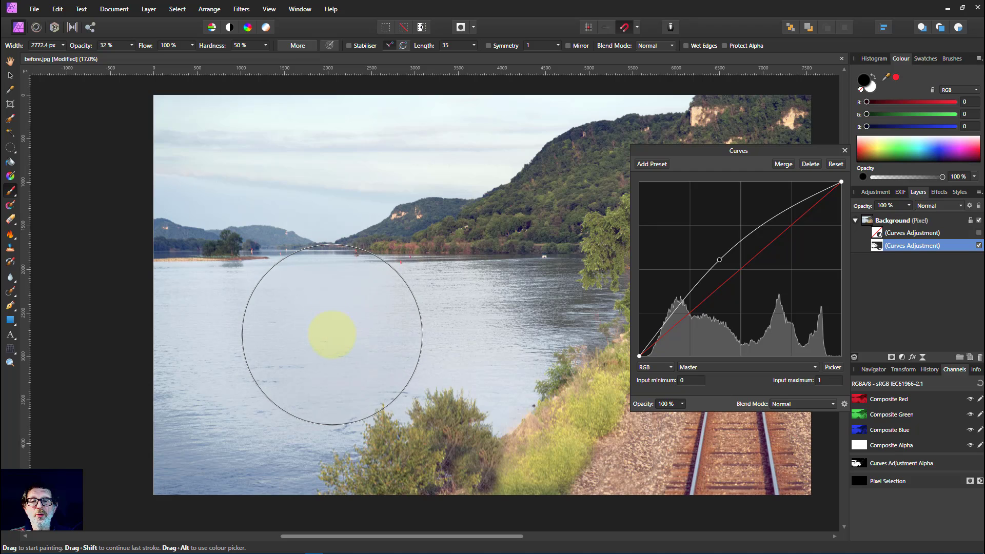
click(449, 322)
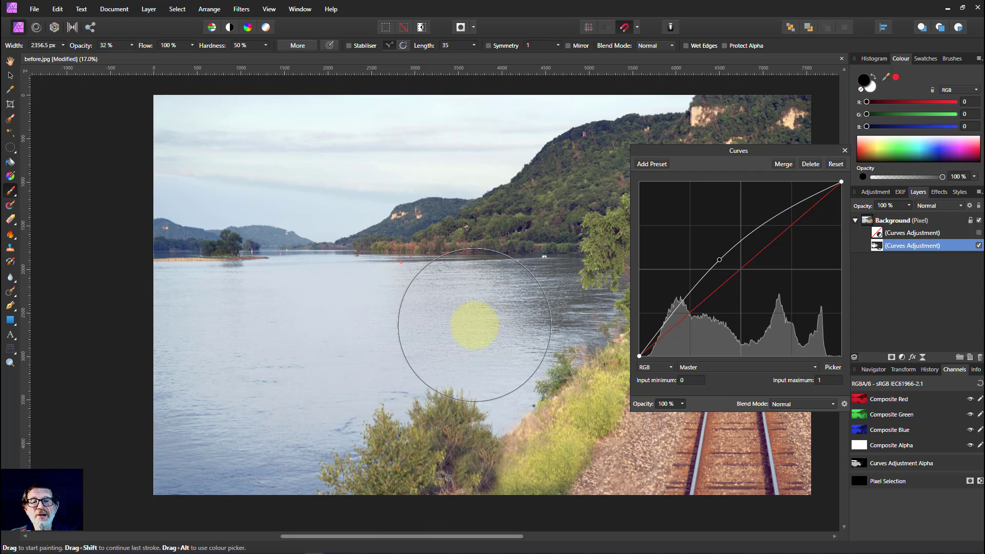
click(475, 326)
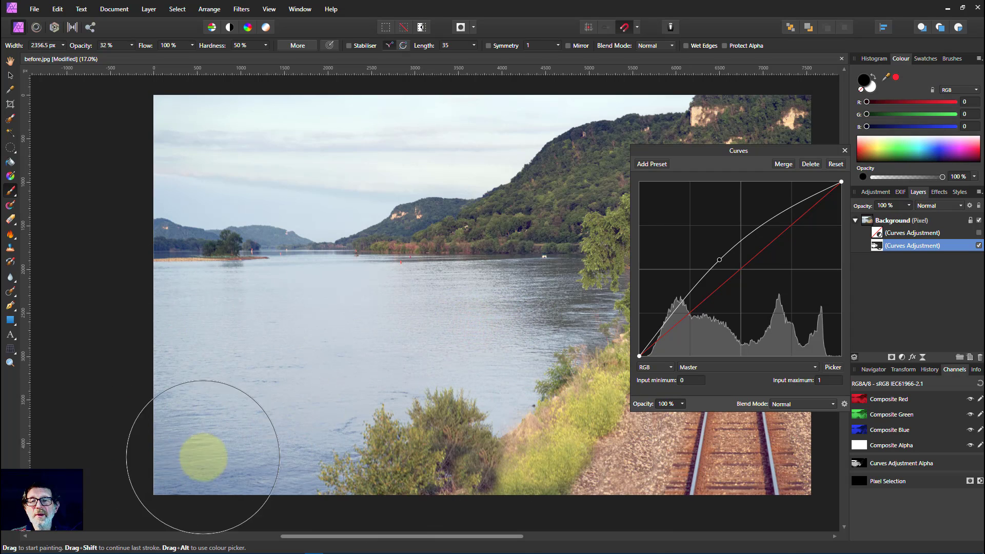
mouse_move(187, 436)
mouse_down()
mouse_move(553, 430)
mouse_move(545, 423)
mouse_move(622, 429)
mouse_move(700, 386)
mouse_up()
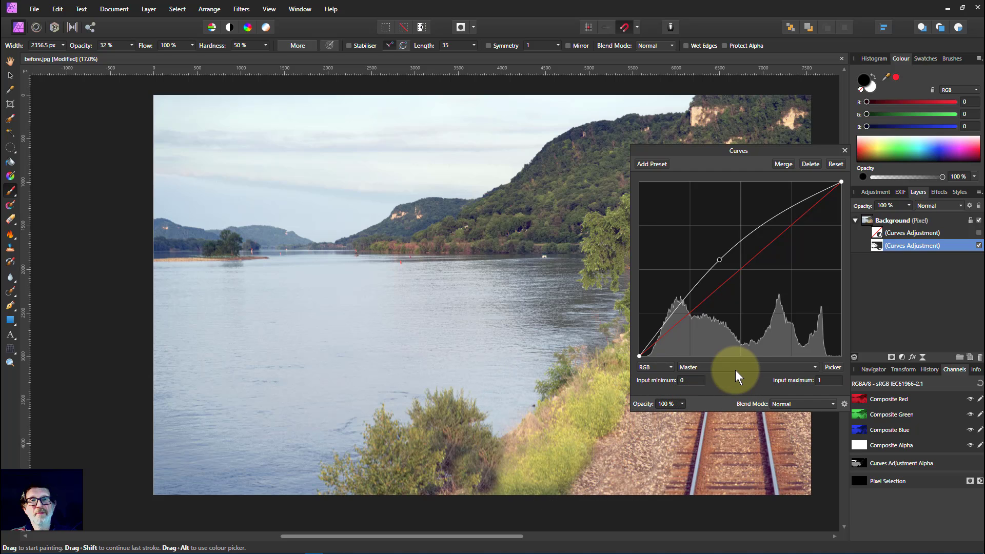